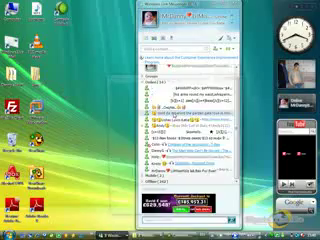
Step: Open a chat with the garden-gate contact, bring the contact list forward, and open the Start menu
double_click(190, 113)
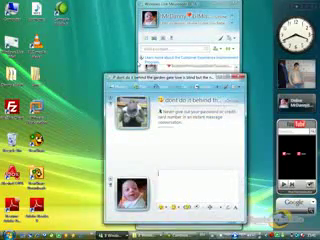
click(190, 30)
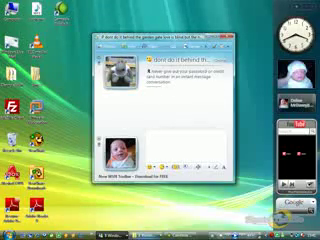
key(super)
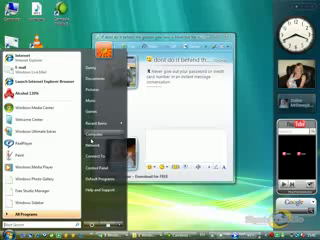
Step: Open a folder window, focus the garden-gate chat's message box, and scroll the history to the PhotoShare invite
click(101, 96)
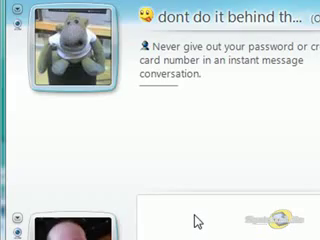
click(194, 214)
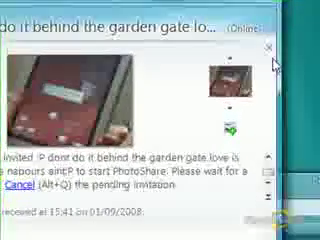
drag(269, 160, 269, 195)
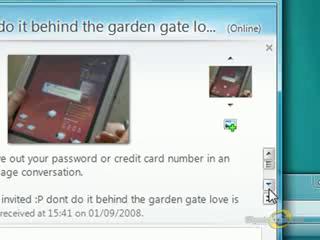
click(269, 195)
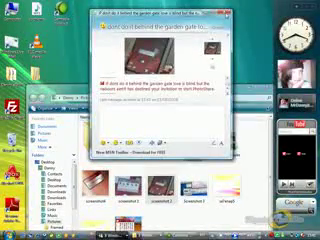
Step: Close the Messenger conversation window and the Pictures Explorer window
click(226, 13)
click(268, 88)
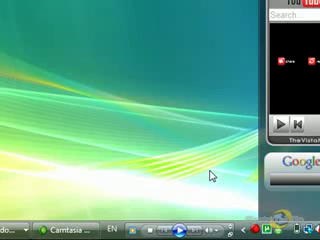
Step: Open the Messenger tray icon's context menu with sign-in, status, sign-out and exit choices
right_click(279, 232)
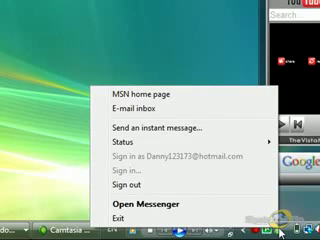